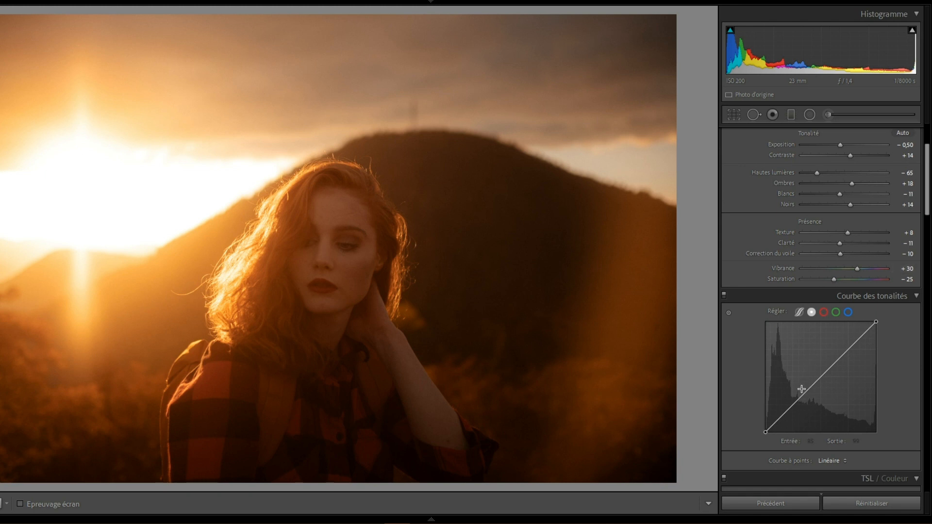
# Try pulling the point curve's shadows down to input 66, output 53, and remove that point again
pyautogui.moveTo(793, 399)
pyautogui.mouseDown()
pyautogui.moveTo(793, 417)
pyautogui.moveTo(795, 410)
pyautogui.mouseUp()
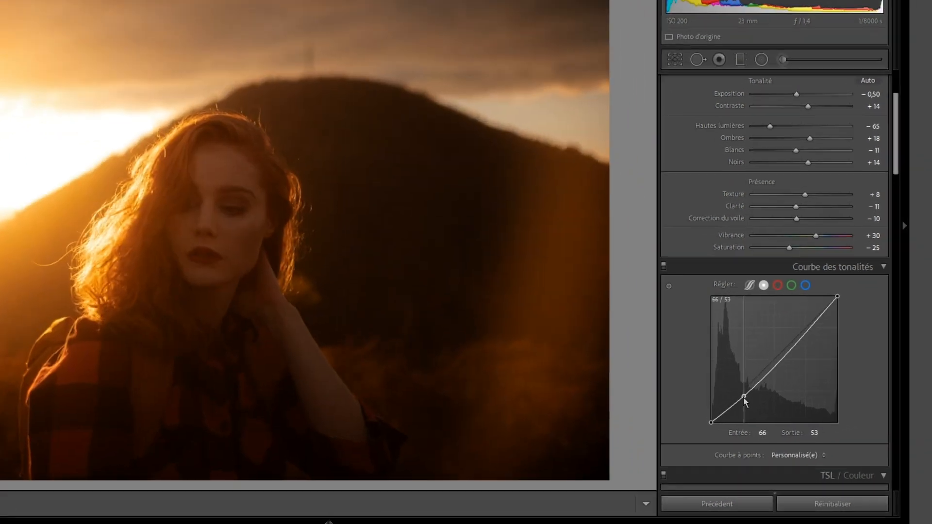
pyautogui.doubleClick(744, 397)
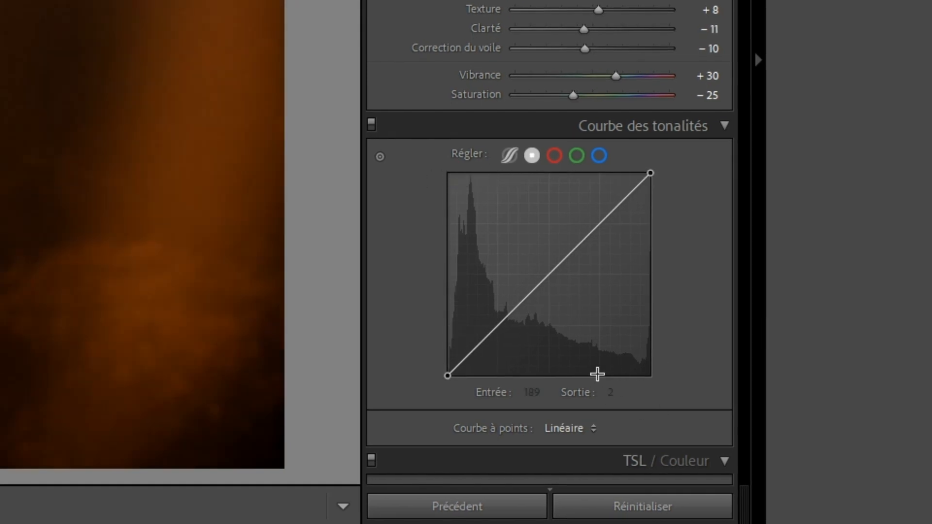
# Place five points along the diagonal of the point curve, from shadows to highlights, and move the middle one slightly
pyautogui.press('alt')
pyautogui.click(492, 330)
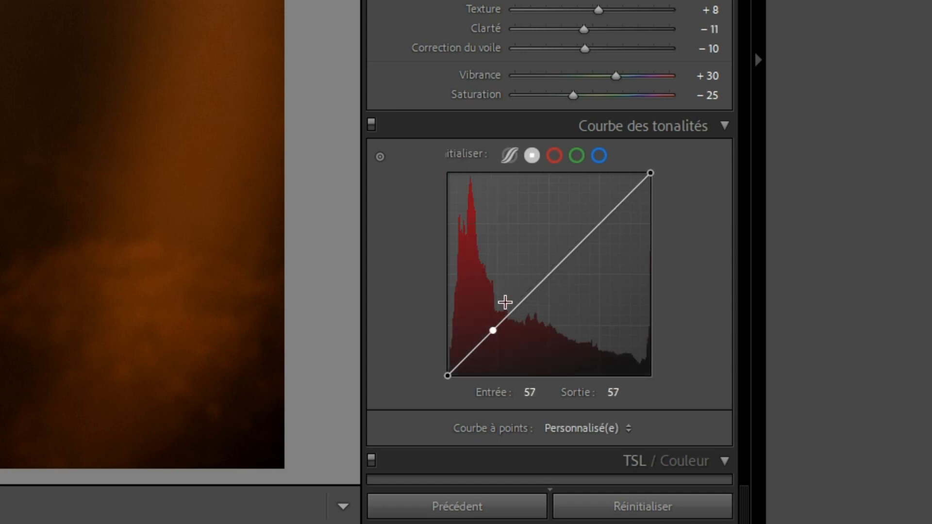
pyautogui.click(548, 275)
pyautogui.click(606, 218)
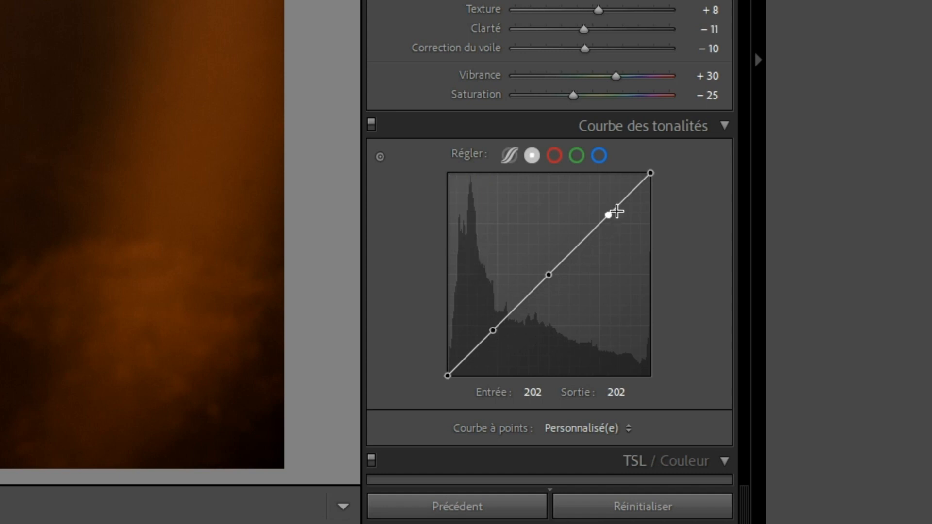
pyautogui.click(520, 305)
pyautogui.click(578, 244)
pyautogui.moveTo(549, 278)
pyautogui.mouseDown()
pyautogui.moveTo(548, 269)
pyautogui.moveTo(548, 294)
pyautogui.moveTo(547, 279)
pyautogui.mouseUp()
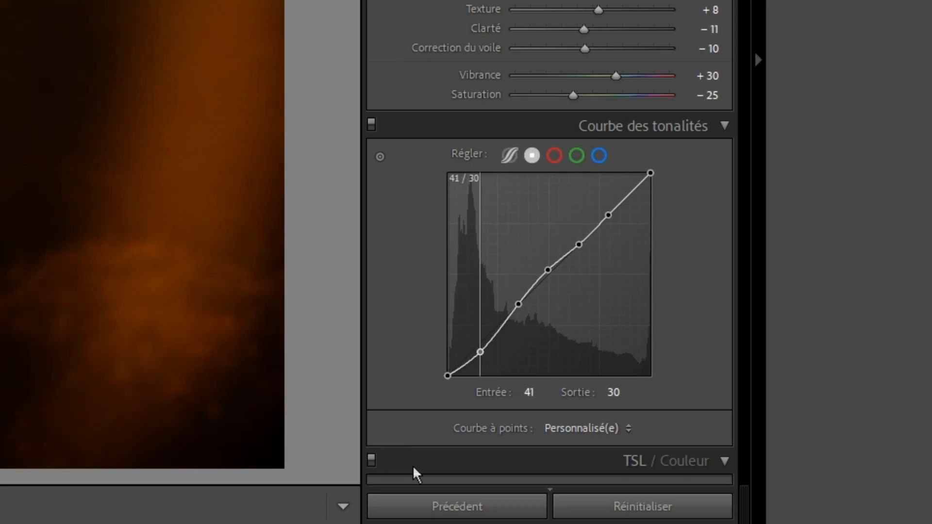
# Nudge the curve's shadow point in small increments, raise the highlight point to input 203, output 207, and reset the channel
pyautogui.press('Up')
pyautogui.press('Up')
pyautogui.press('Up')
pyautogui.press('Left')
pyautogui.press('Down')
pyautogui.press('Down')
pyautogui.press('Down')
pyautogui.press('Right')
pyautogui.moveTo(608, 215); pyautogui.dragTo(616, 197)
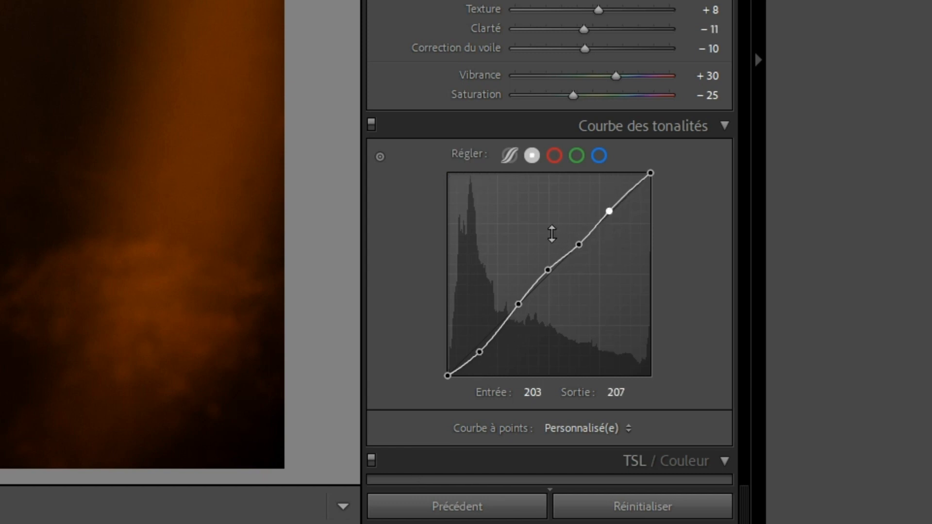
pyautogui.rightClick(524, 234)
pyautogui.click(597, 297)
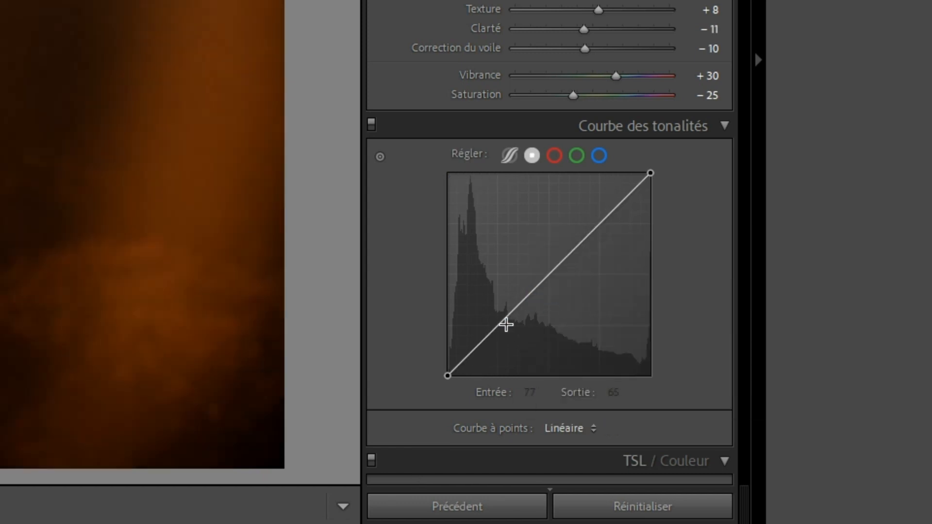
# Add three evenly spaced points on the linear point curve, for shadows (64), midtones and highlights (192)
pyautogui.click(498, 325)
pyautogui.click(546, 277)
pyautogui.click(596, 229)
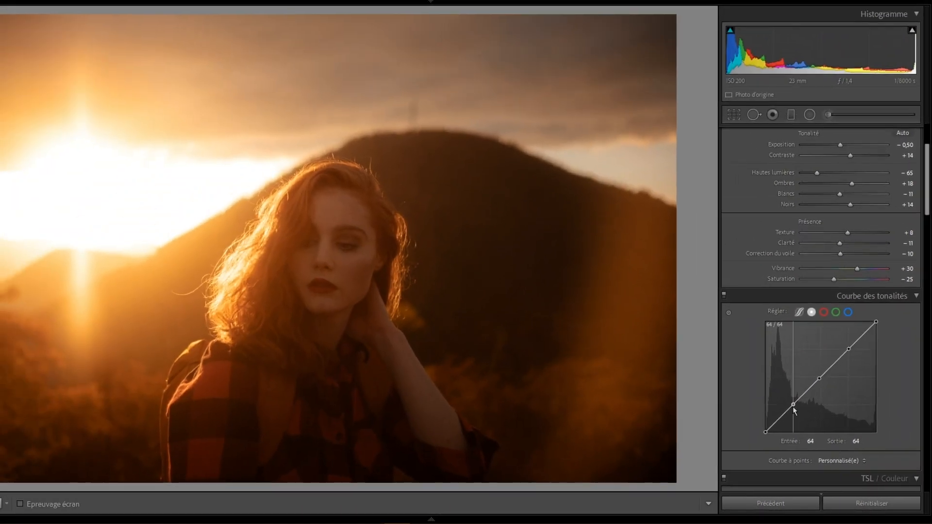
# Shape a contrast S-curve by lowering the shadow point and raising the highlight point to 184/205, and reset the curve
pyautogui.moveTo(793, 406); pyautogui.dragTo(795, 411)
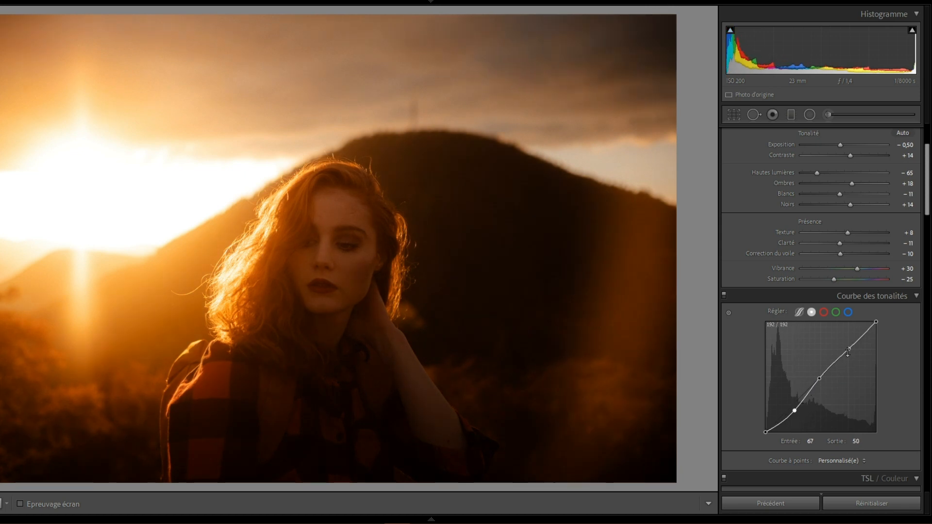
pyautogui.moveTo(848, 345); pyautogui.dragTo(847, 346)
pyautogui.moveTo(794, 411); pyautogui.dragTo(795, 414)
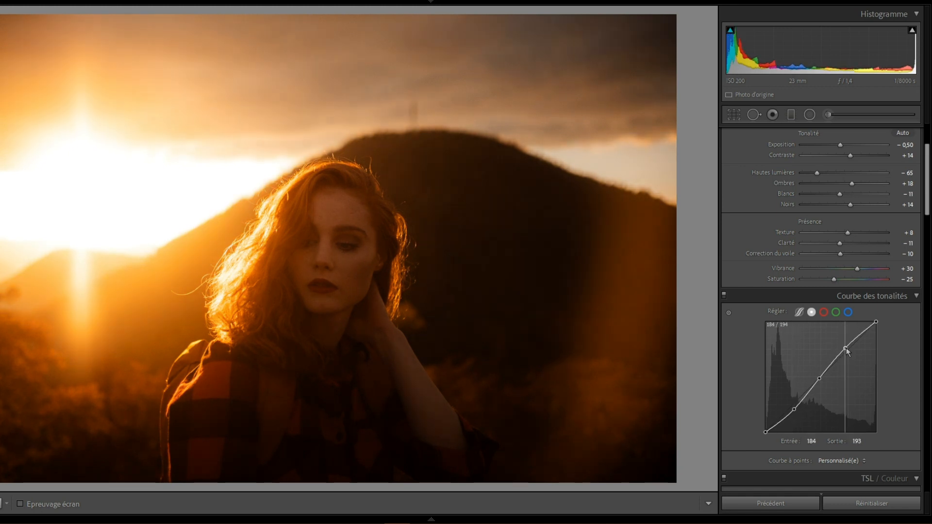
pyautogui.moveTo(846, 345); pyautogui.dragTo(847, 333)
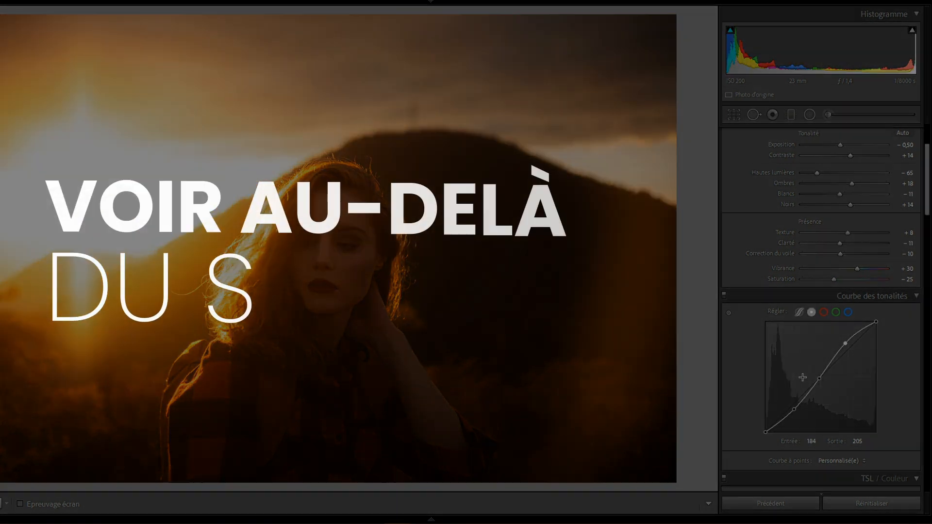
pyautogui.rightClick(803, 372)
pyautogui.click(838, 397)
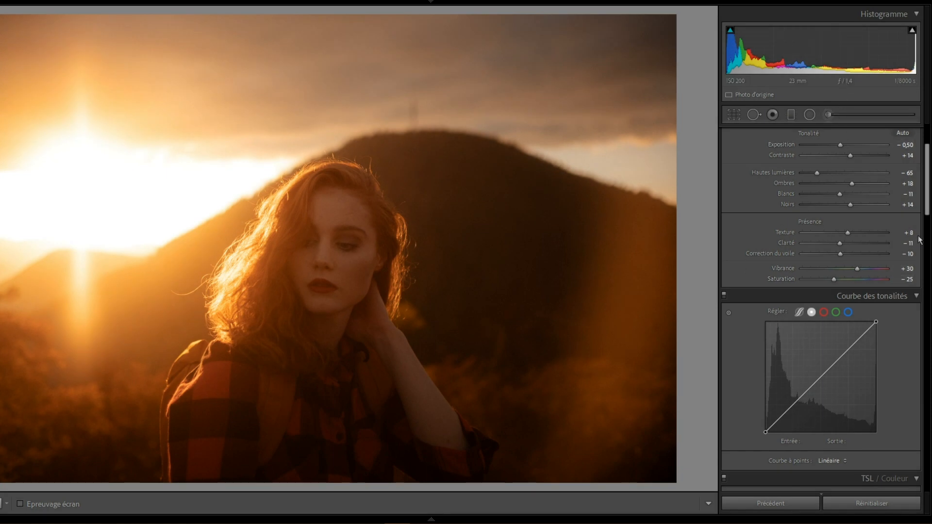
# Try the Exposure at extreme values of +3.56 and −2.69 to test how the histogram moves
pyautogui.scroll(2, 874, 214)
pyautogui.moveTo(842, 192); pyautogui.dragTo(874, 193)
pyautogui.click(841, 198)
pyautogui.hotkey('ctrl', 'z')
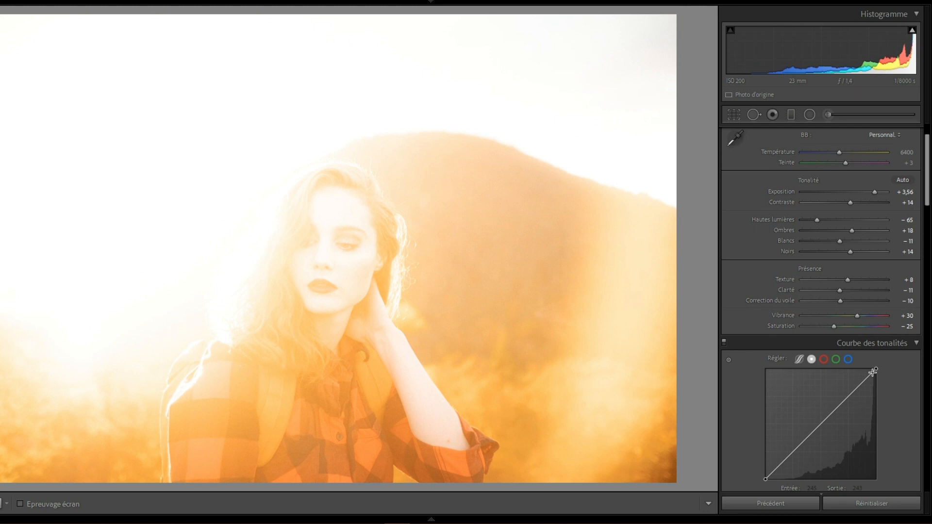
pyautogui.click(822, 193)
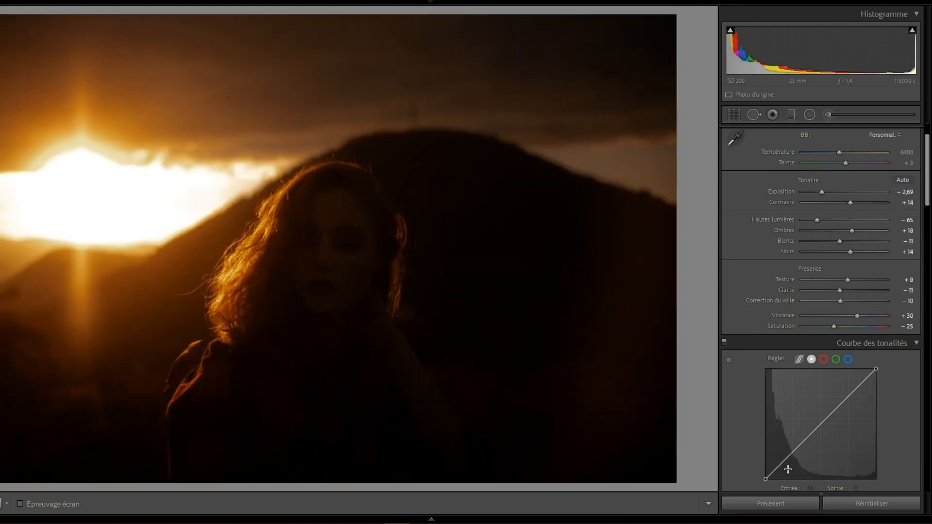
# Set the Exposure to −0.70
pyautogui.moveTo(824, 194); pyautogui.dragTo(846, 193)
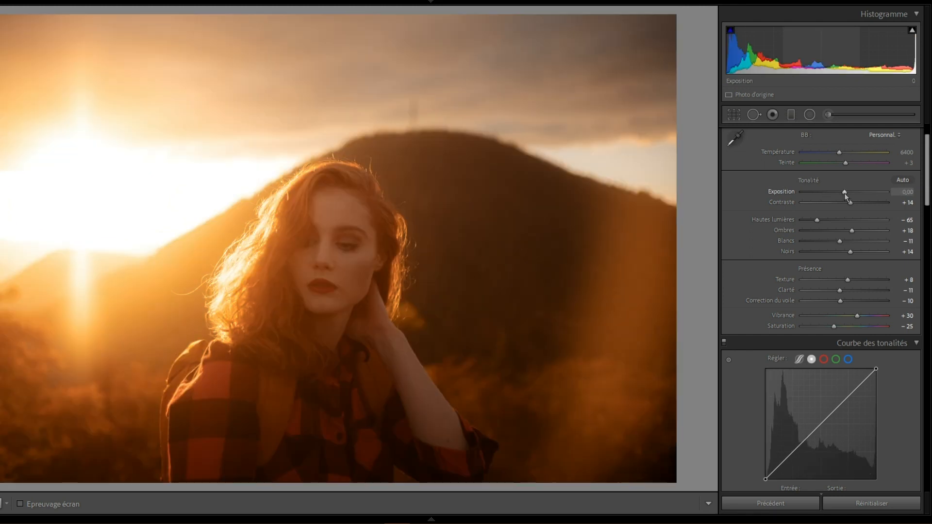
pyautogui.press('Down')
pyautogui.press('Down')
pyautogui.press('Down')
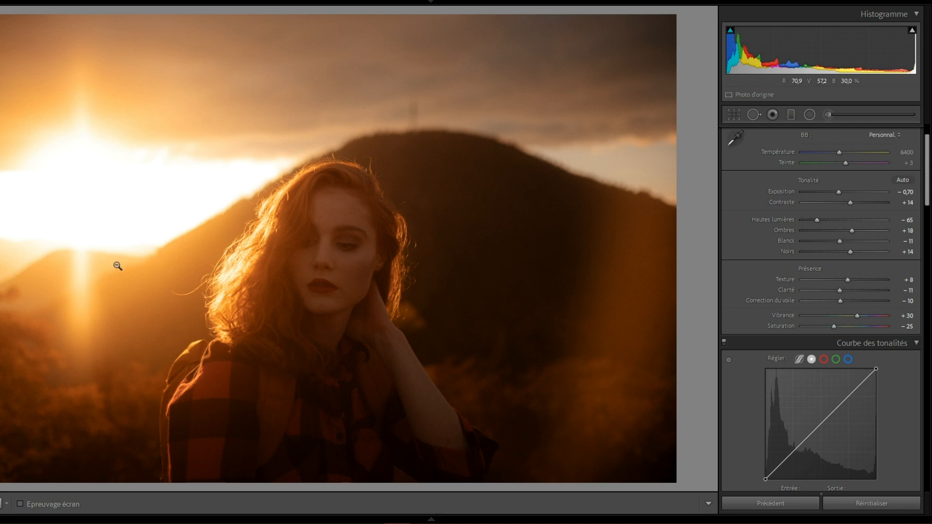
# Set the Highlights to −66 while comparing the before and after versions zoomed in on the sun, and return to the single view
pyautogui.press('y')
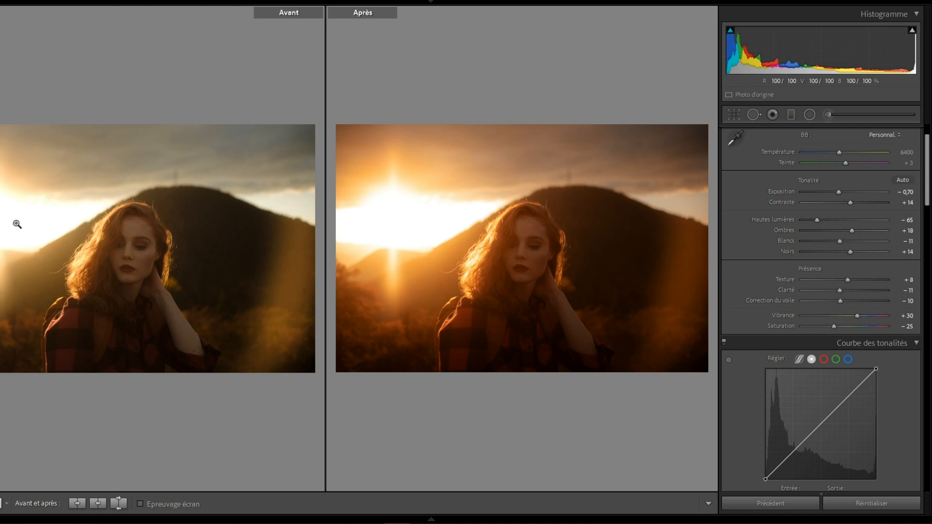
pyautogui.press('z')
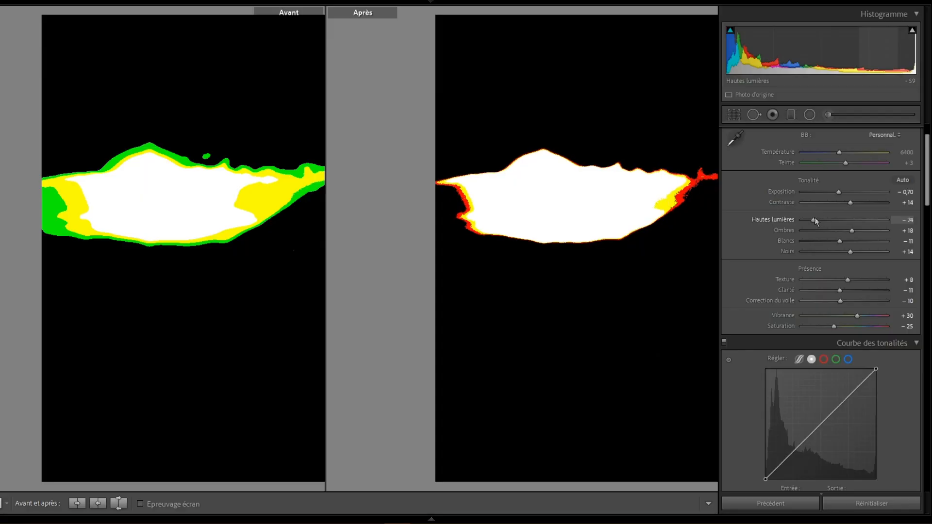
pyautogui.moveTo(814, 220); pyautogui.dragTo(818, 220)
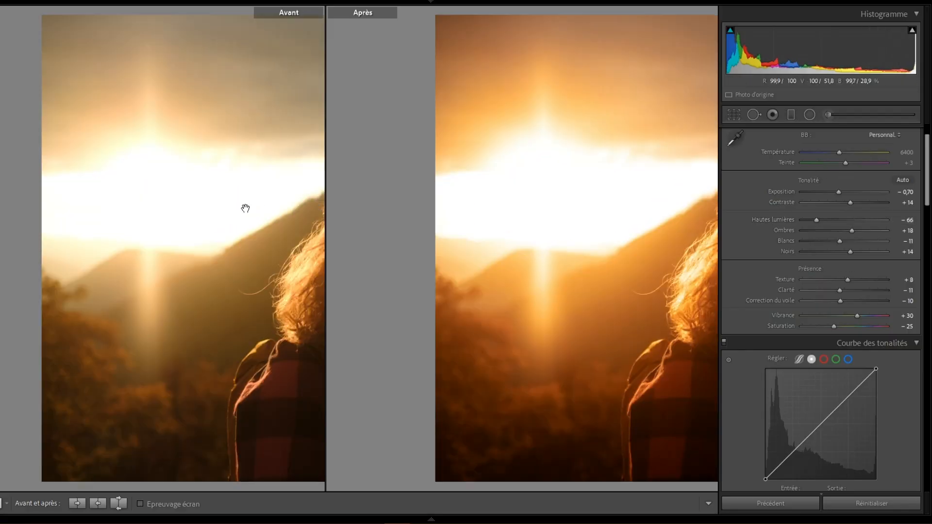
pyautogui.press('z')
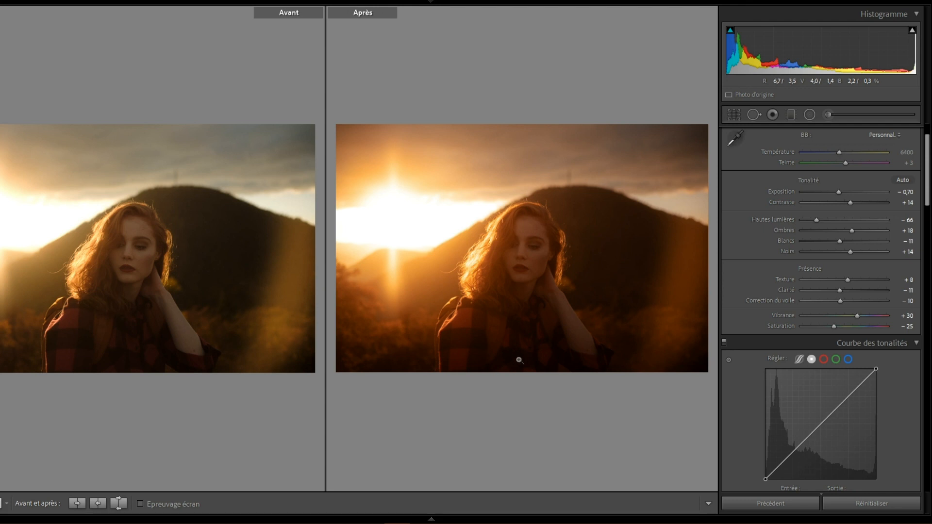
pyautogui.press('y')
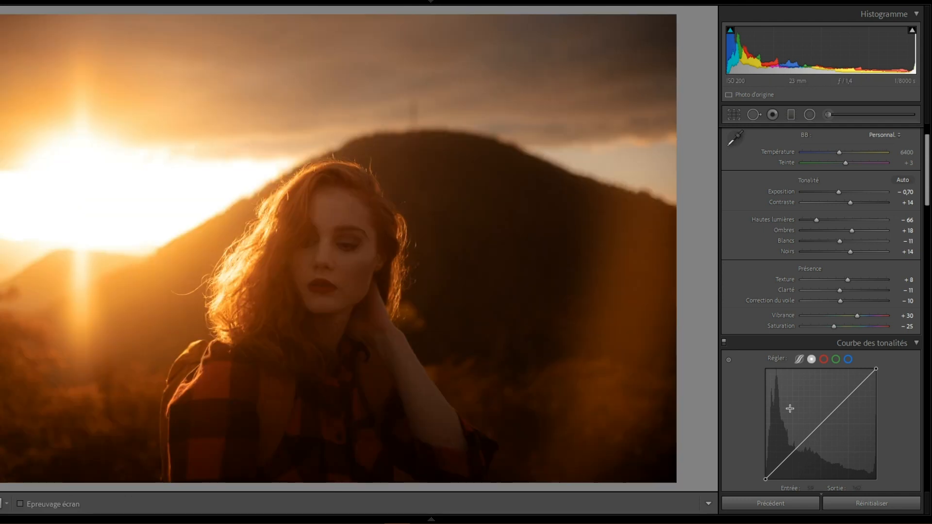
# Shape the point curve with a raised black point, a shadow anchor at input 48, output 50, and lifted highlights
pyautogui.scroll(-3, 790, 408)
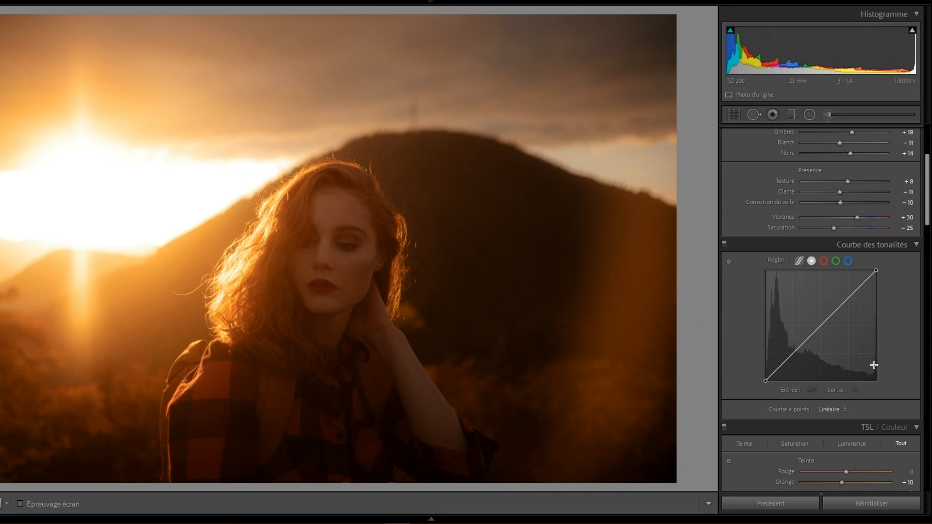
pyautogui.moveTo(769, 378)
pyautogui.mouseDown()
pyautogui.moveTo(756, 374)
pyautogui.moveTo(778, 368)
pyautogui.mouseUp()
pyautogui.press('alt')
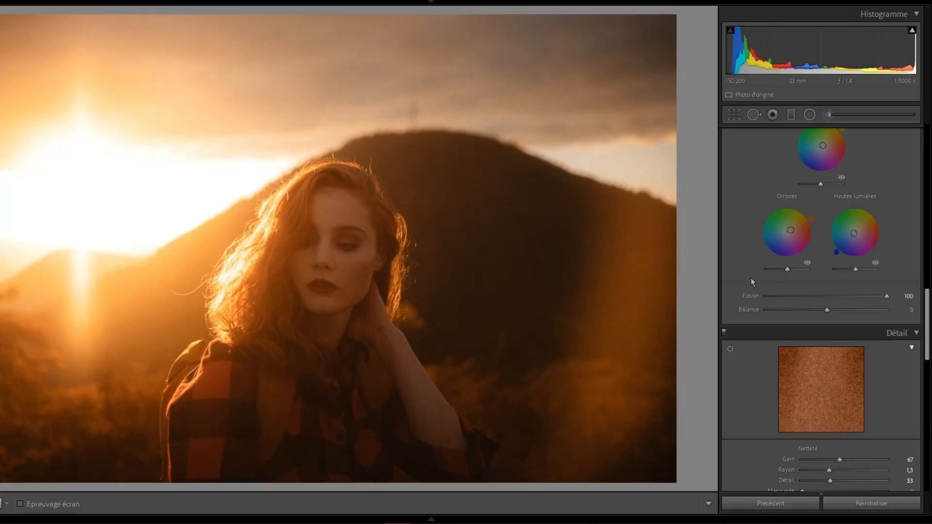
# Lower the luminance of the shadows in Color Grading
pyautogui.scroll(3, 751, 278)
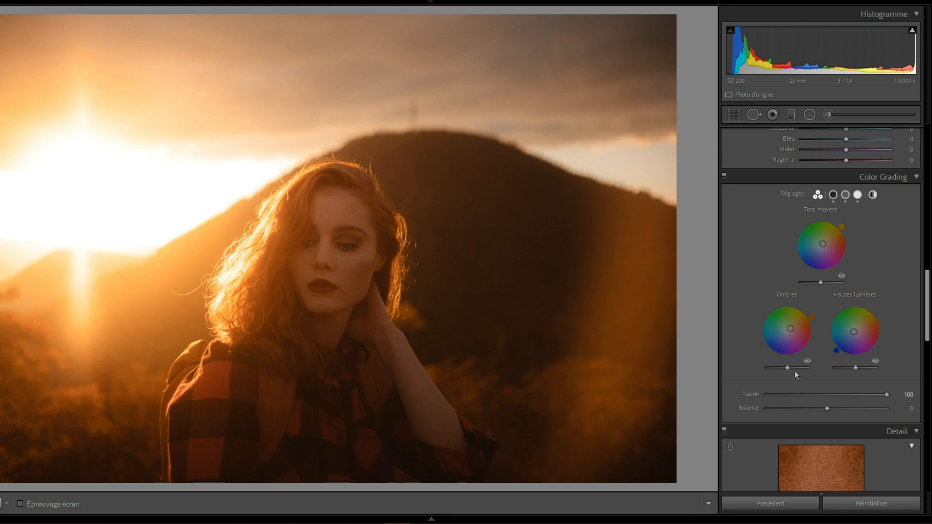
pyautogui.moveTo(786, 368)
pyautogui.mouseDown()
pyautogui.moveTo(758, 368)
pyautogui.moveTo(847, 358)
pyautogui.moveTo(746, 363)
pyautogui.moveTo(785, 362)
pyautogui.moveTo(777, 367)
pyautogui.mouseUp()
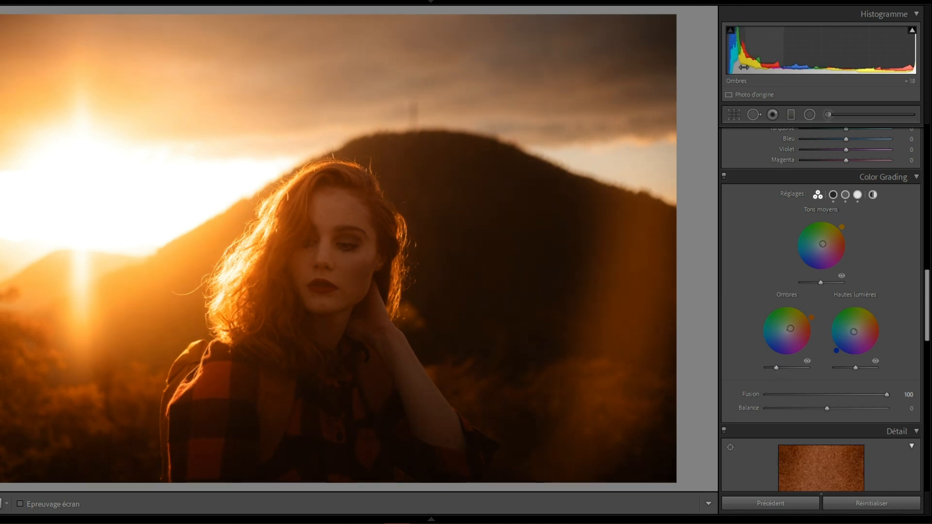
pyautogui.moveTo(778, 369)
pyautogui.mouseDown()
pyautogui.moveTo(789, 368)
pyautogui.moveTo(776, 368)
pyautogui.mouseUp()
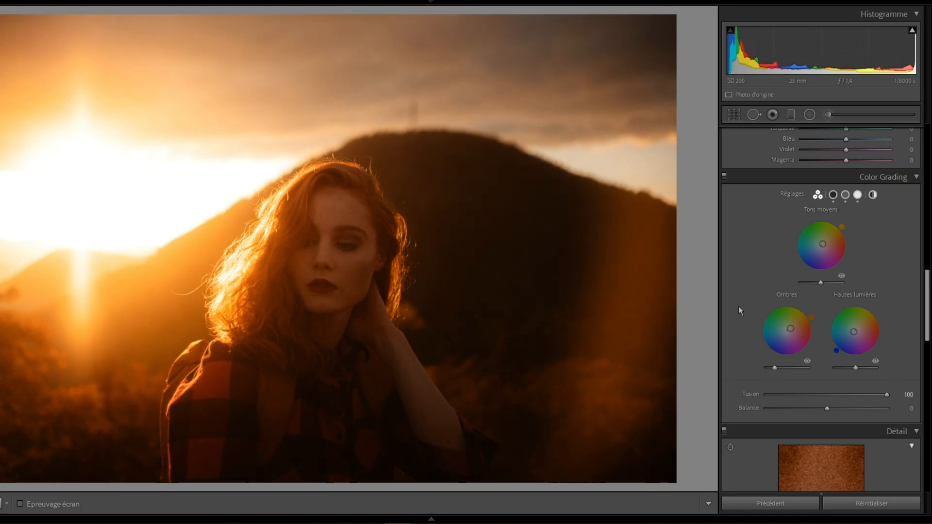
# Switch the Color Grading adjustments off and on repeatedly to compare their effect on the photo
pyautogui.scroll(10, 738, 307)
pyautogui.scroll(-5, 740, 307)
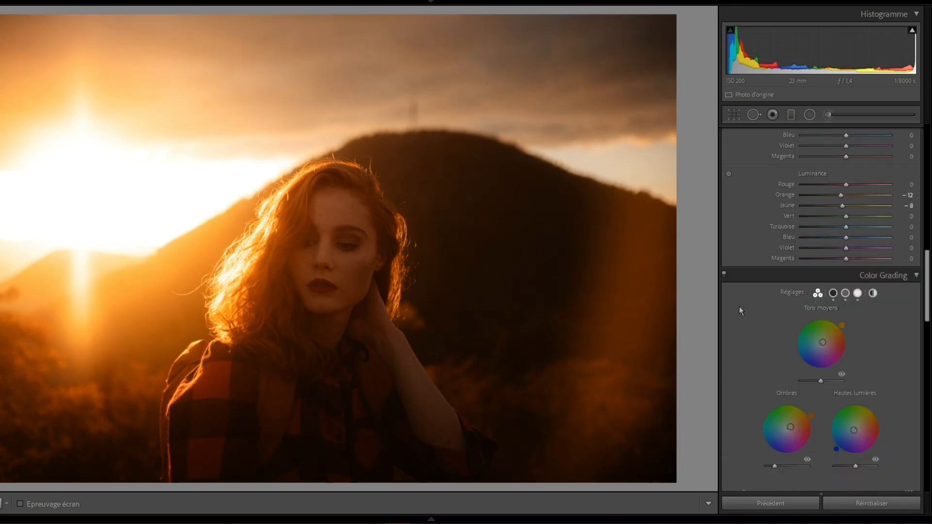
pyautogui.scroll(-5, 739, 307)
pyautogui.click(724, 178)
pyautogui.click(724, 179)
pyautogui.click(724, 178)
pyautogui.click(724, 179)
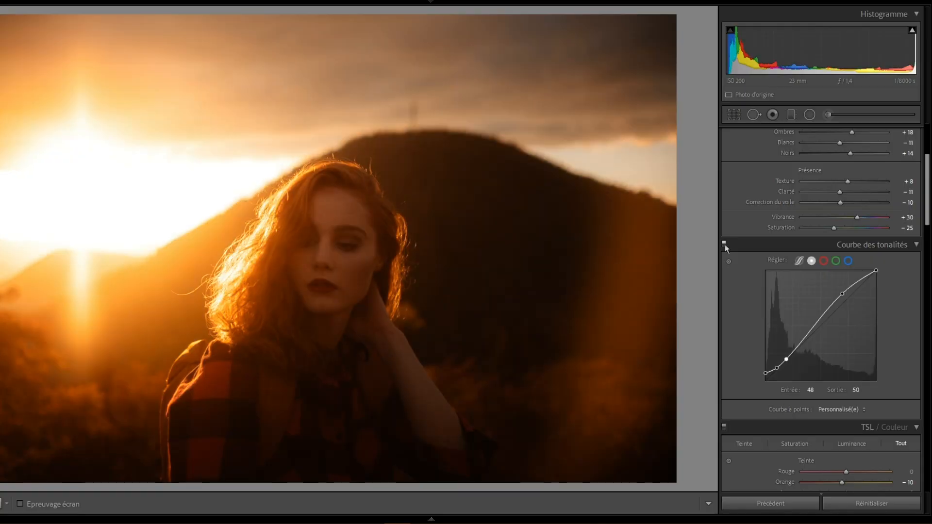
# Switch the tone curve off and on repeatedly to compare its effect on the photo
pyautogui.click(724, 244)
pyautogui.click(725, 244)
pyautogui.click(724, 244)
pyautogui.click(725, 244)
# Try the Exposure at −1.94 and +1.19 with the curve applied, and undo both changes
pyautogui.scroll(5, 744, 313)
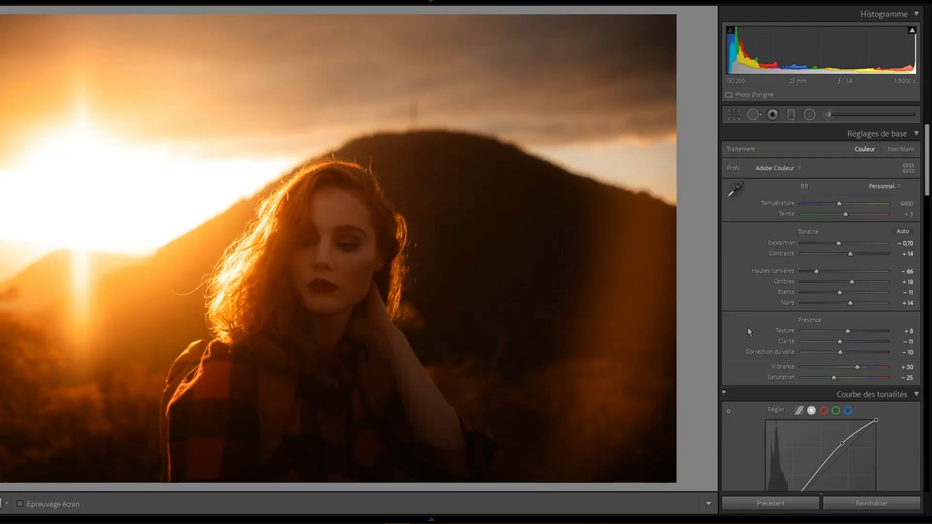
pyautogui.moveTo(841, 246)
pyautogui.mouseDown()
pyautogui.moveTo(828, 246)
pyautogui.moveTo(854, 244)
pyautogui.mouseUp()
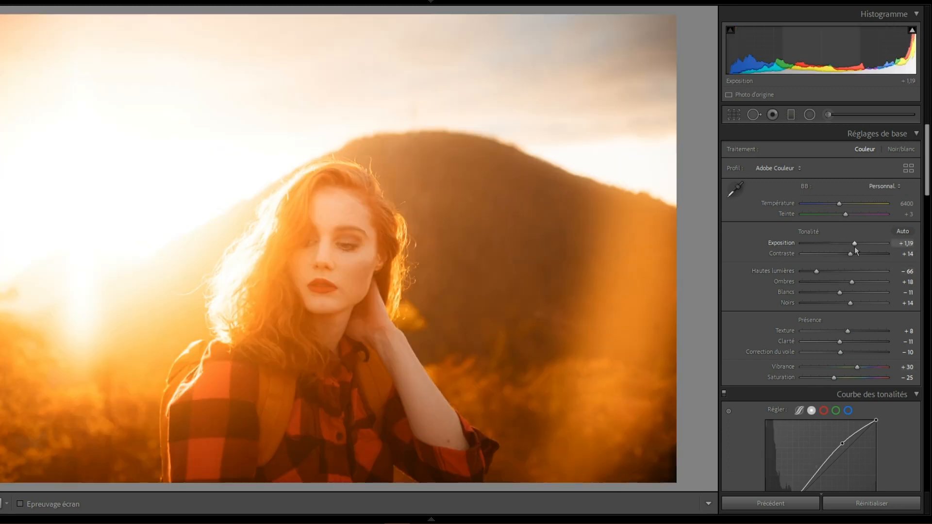
pyautogui.hotkey('ctrl', 'z')
pyautogui.hotkey('ctrl', 'z')
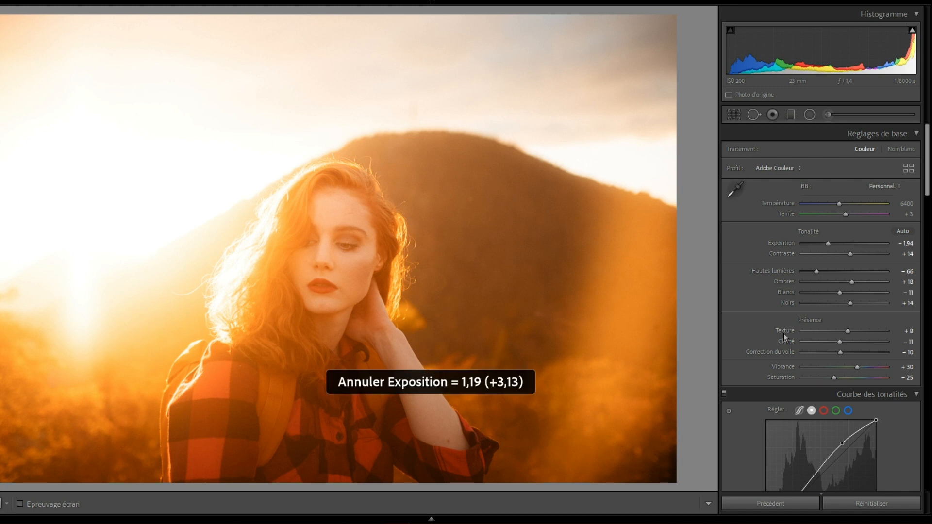
# Try changing the midtones of the red channel curve around input 112, output 122, and undo the change
pyautogui.scroll(-3, 743, 312)
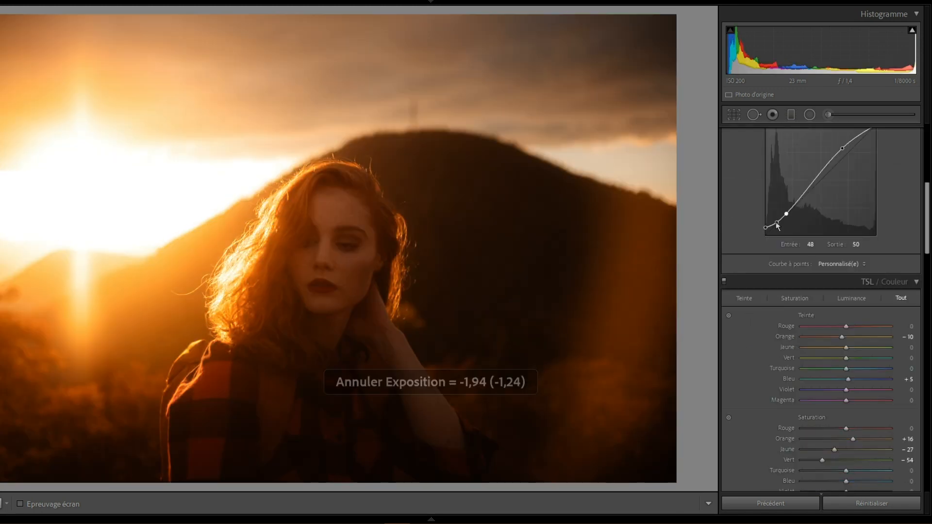
pyautogui.scroll(1, 776, 224)
pyautogui.click(836, 214)
pyautogui.click(824, 214)
pyautogui.moveTo(812, 276)
pyautogui.mouseDown()
pyautogui.moveTo(819, 304)
pyautogui.moveTo(815, 278)
pyautogui.moveTo(815, 290)
pyautogui.mouseUp()
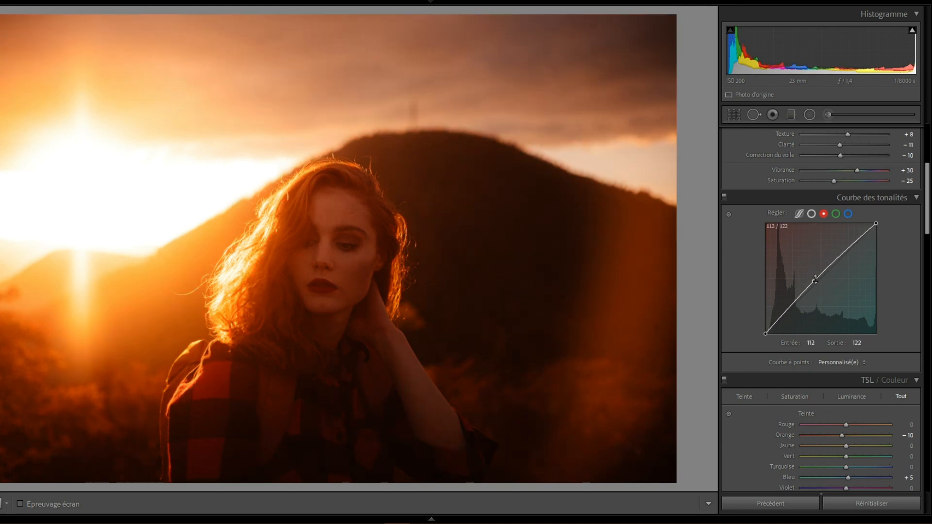
pyautogui.hotkey('ctrl', 'z')
# Try lowering the highlights and raising the shadows on the blue channel curve, and reset that channel
pyautogui.click(848, 214)
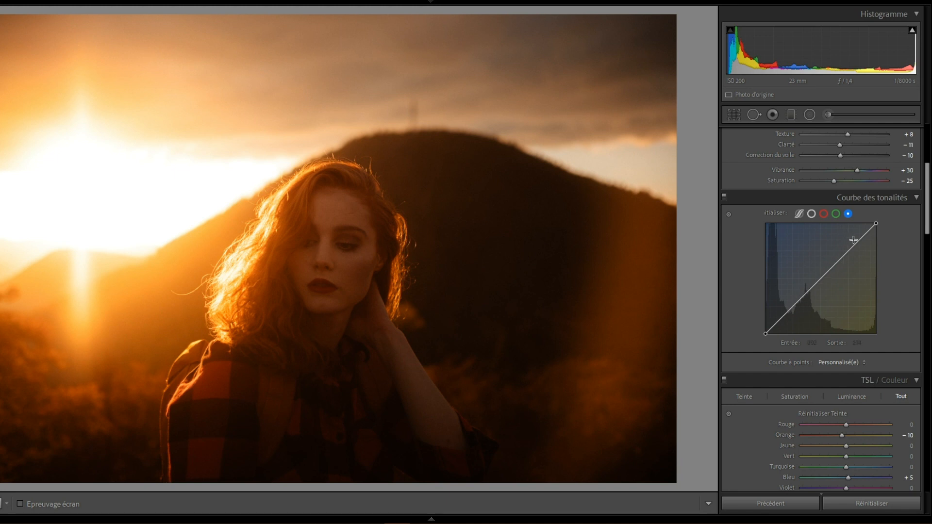
pyautogui.moveTo(838, 261); pyautogui.dragTo(845, 289)
pyautogui.moveTo(792, 324); pyautogui.dragTo(793, 295)
pyautogui.rightClick(805, 267)
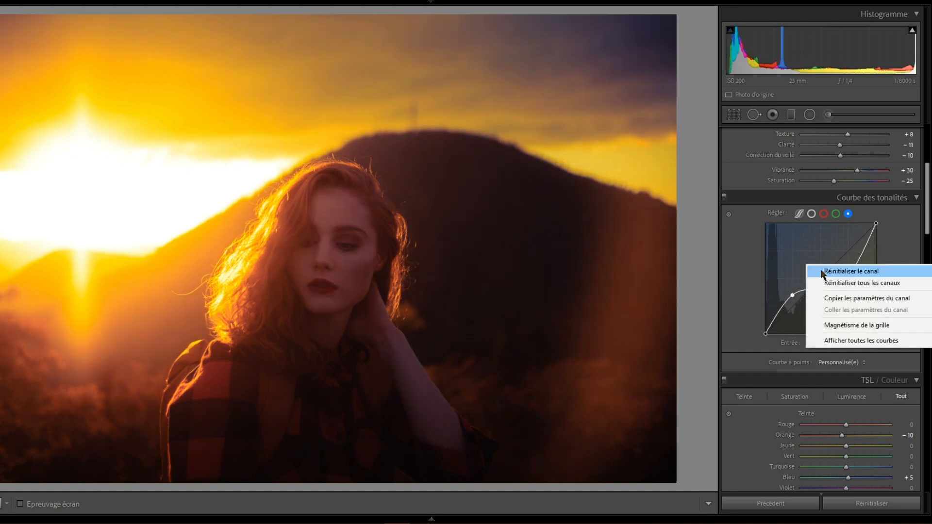
pyautogui.click(825, 267)
# Shape the blue channel curve with shadows at input 65, output 62, lowered midtones, and highlights at input 191, output 206
pyautogui.moveTo(794, 302); pyautogui.dragTo(795, 299)
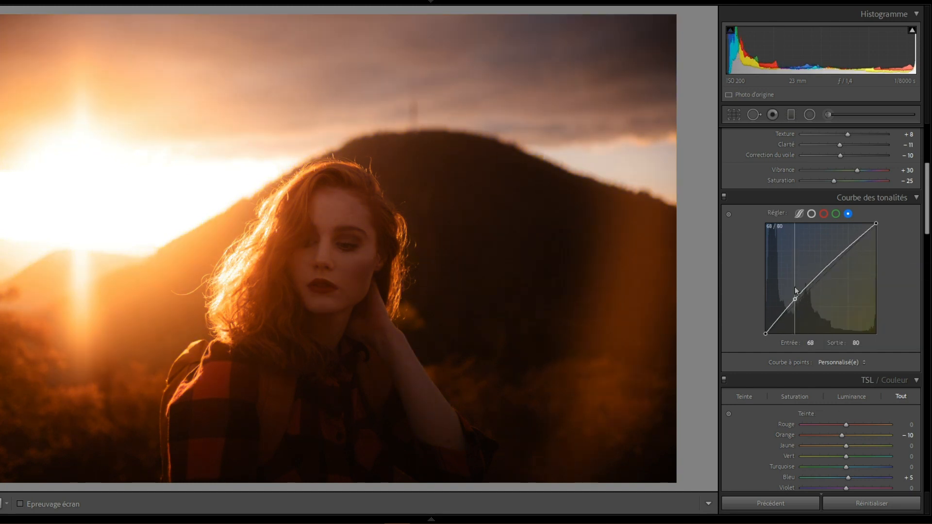
pyautogui.moveTo(795, 331); pyautogui.dragTo(794, 333)
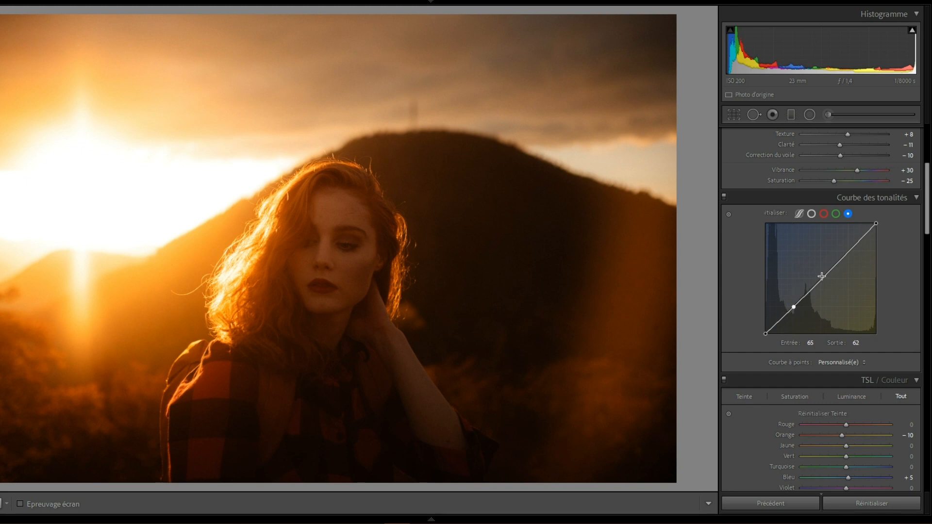
pyautogui.click(848, 251)
pyautogui.moveTo(820, 279); pyautogui.dragTo(794, 319)
pyautogui.moveTo(849, 251); pyautogui.dragTo(849, 245)
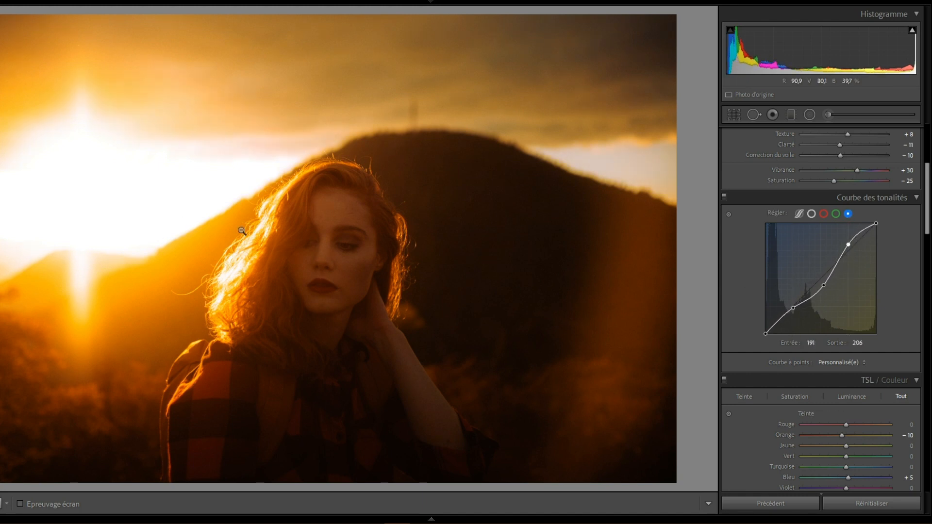
# Examine the blue curve's effect up close on the bright sky and the woman's backlit hair
pyautogui.click(175, 260)
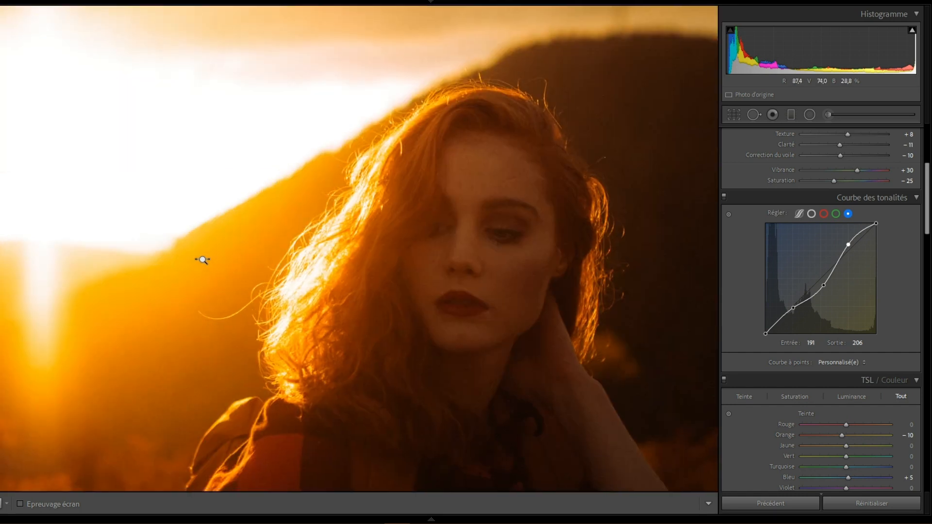
pyautogui.moveTo(234, 273); pyautogui.dragTo(263, 373)
pyautogui.click(264, 373)
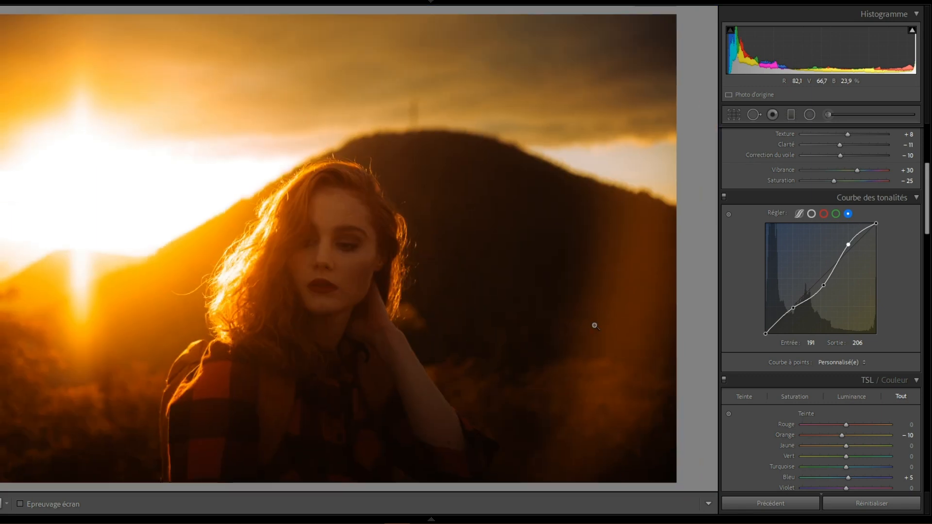
# Try shifting the blue curve's midtone point and lowering its highlights to about input 192, output 172
pyautogui.click(824, 285)
pyautogui.moveTo(822, 287); pyautogui.dragTo(827, 281)
pyautogui.moveTo(848, 244)
pyautogui.mouseDown()
pyautogui.moveTo(830, 259)
pyautogui.moveTo(849, 262)
pyautogui.mouseUp()
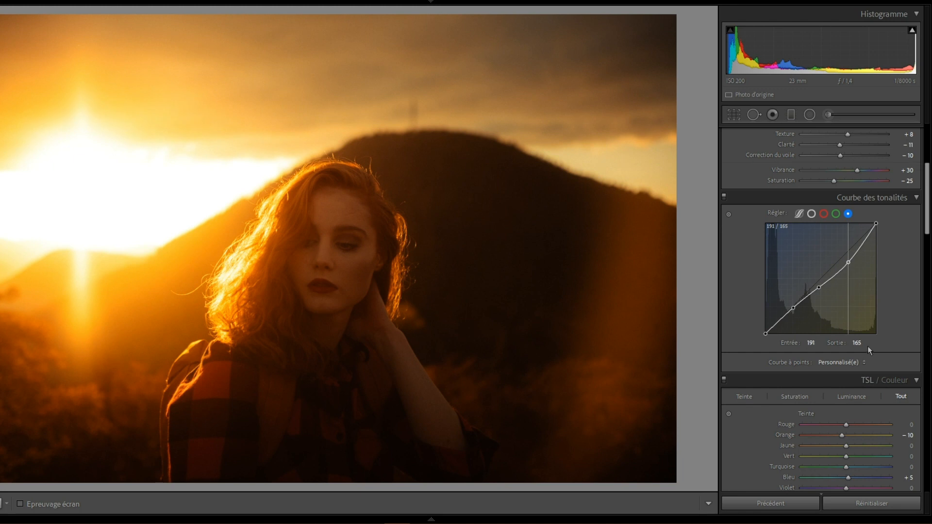
# Examine the clouds and sky above the hill up close with the lowered blue highlights
pyautogui.moveTo(602, 145); pyautogui.dragTo(600, 333)
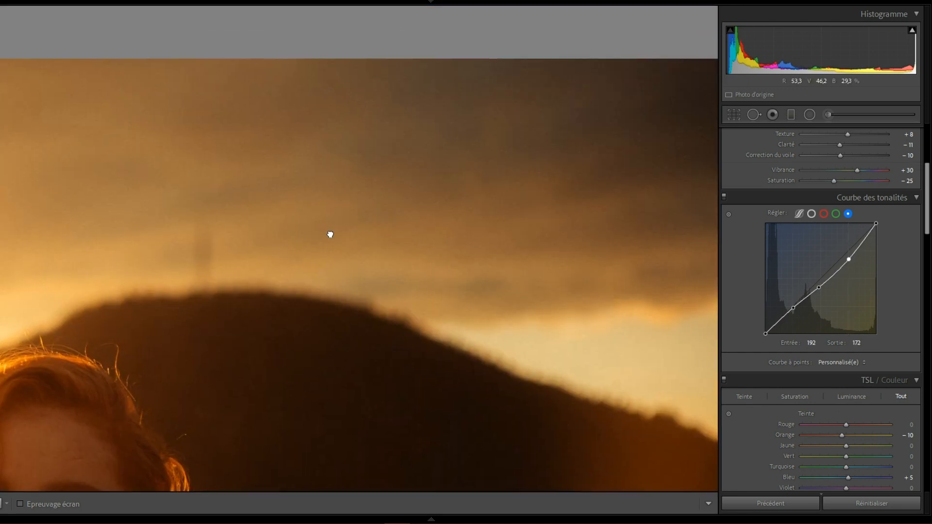
pyautogui.moveTo(331, 235); pyautogui.dragTo(709, 232)
pyautogui.click(573, 150)
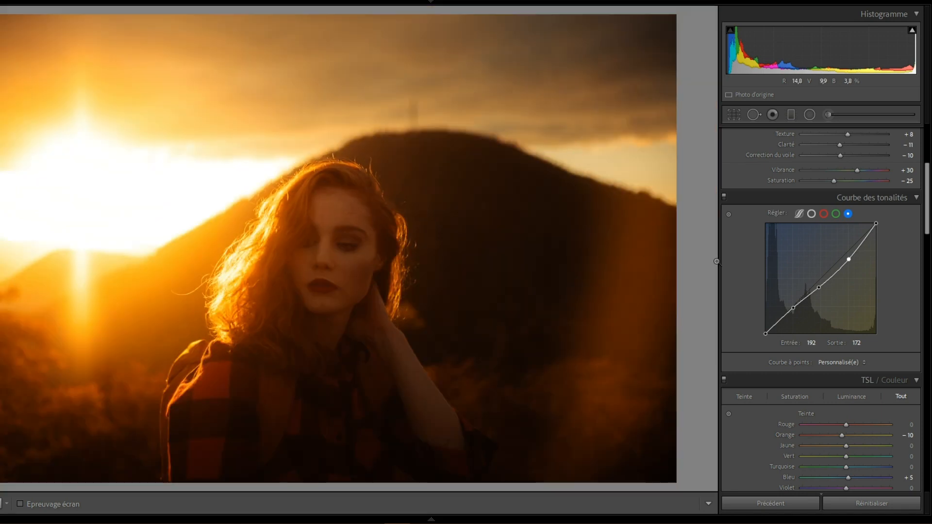
# Raise the blue curve's highlights to input 181, output 200, and set its midtones to input 120, output 103
pyautogui.moveTo(849, 258); pyautogui.dragTo(845, 249)
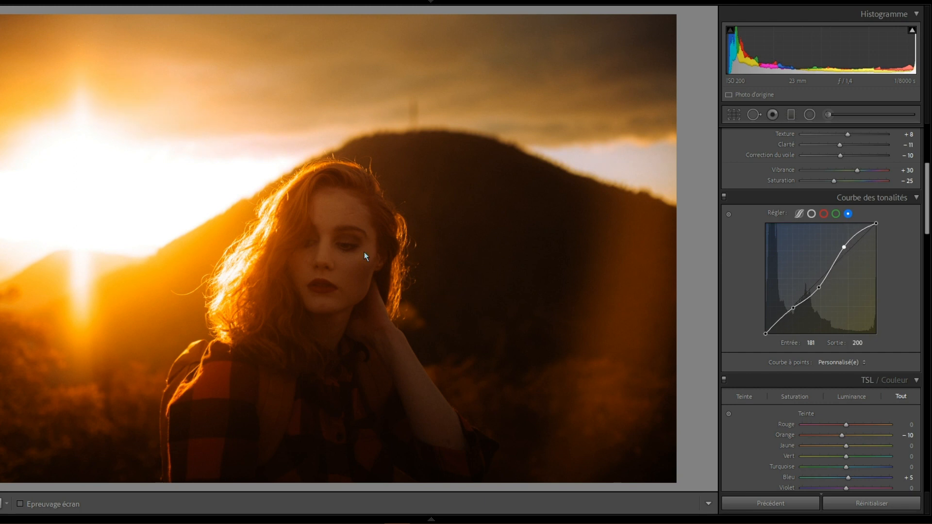
pyautogui.click(794, 309)
pyautogui.moveTo(791, 314); pyautogui.dragTo(794, 317)
pyautogui.click(818, 289)
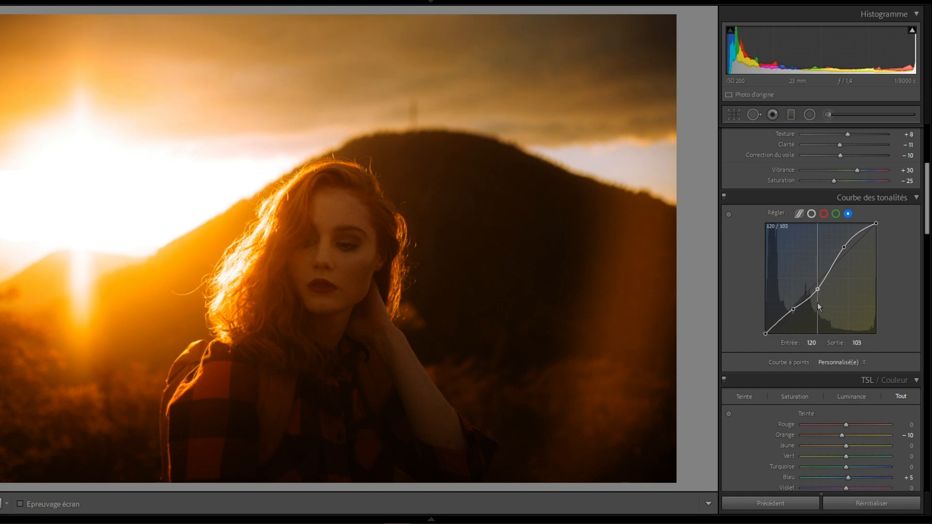
# Reshape the red channel curve using control points in the shadows, midtones and highlights
pyautogui.click(824, 214)
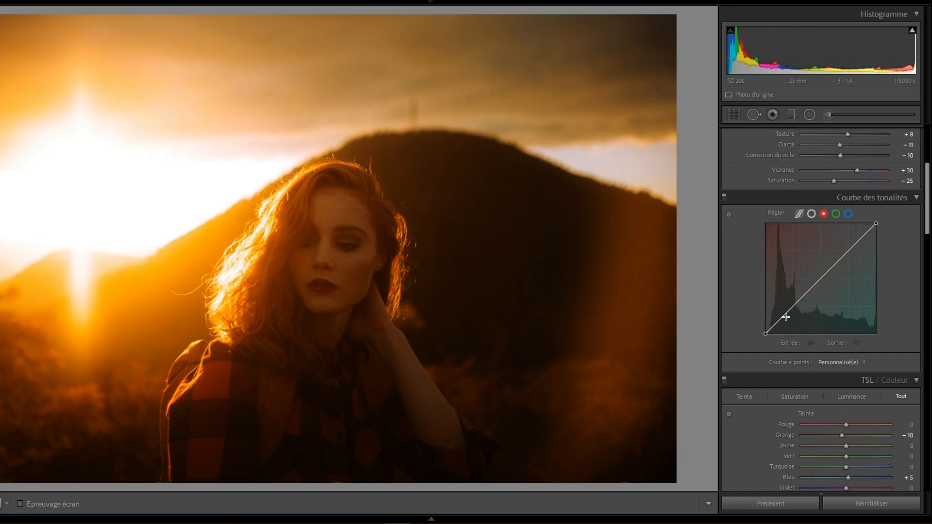
pyautogui.moveTo(809, 294); pyautogui.dragTo(811, 299)
pyautogui.moveTo(854, 253)
pyautogui.mouseDown()
pyautogui.moveTo(853, 242)
pyautogui.moveTo(853, 254)
pyautogui.mouseUp()
pyautogui.rightClick(849, 253)
pyautogui.click(850, 254)
pyautogui.moveTo(809, 291); pyautogui.dragTo(796, 311)
pyautogui.moveTo(820, 280)
pyautogui.mouseDown()
pyautogui.moveTo(822, 257)
pyautogui.moveTo(826, 270)
pyautogui.moveTo(850, 245)
pyautogui.moveTo(806, 283)
pyautogui.moveTo(782, 284)
pyautogui.moveTo(807, 299)
pyautogui.moveTo(823, 290)
pyautogui.moveTo(787, 311)
pyautogui.moveTo(816, 280)
pyautogui.moveTo(791, 297)
pyautogui.moveTo(811, 287)
pyautogui.mouseUp()
# Reshape the green channel curve with shadow and highlight points and midtones at input 101, output 108
pyautogui.click(836, 214)
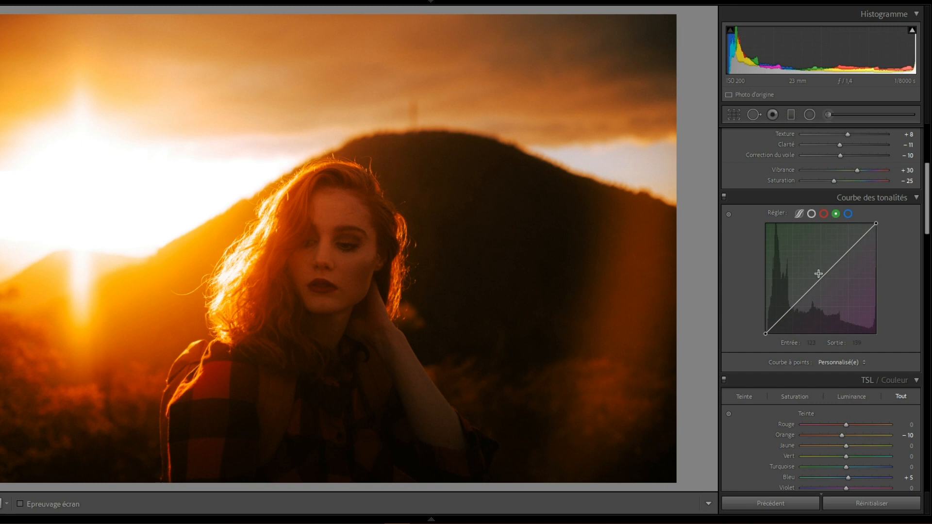
pyautogui.moveTo(793, 306); pyautogui.dragTo(797, 308)
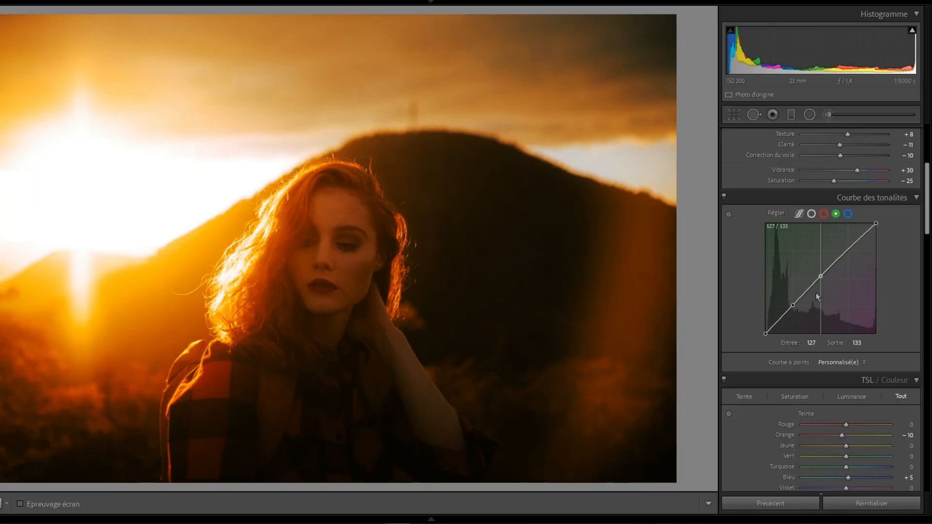
pyautogui.moveTo(816, 293); pyautogui.dragTo(816, 298)
pyautogui.moveTo(844, 259); pyautogui.dragTo(844, 279)
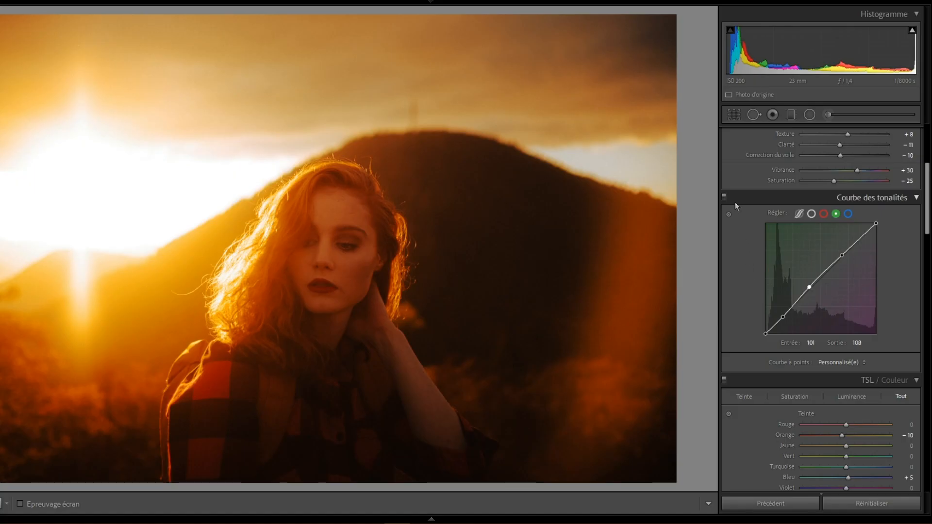
# Toggle the tone curve off and on to compare the photo with and without the RGB channel changes
pyautogui.click(724, 197)
pyautogui.click(724, 197)
pyautogui.click(724, 197)
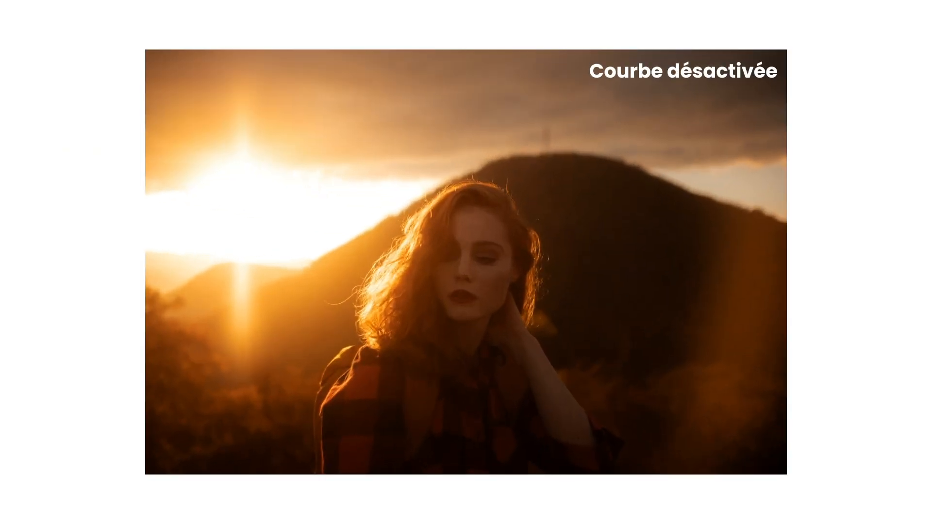